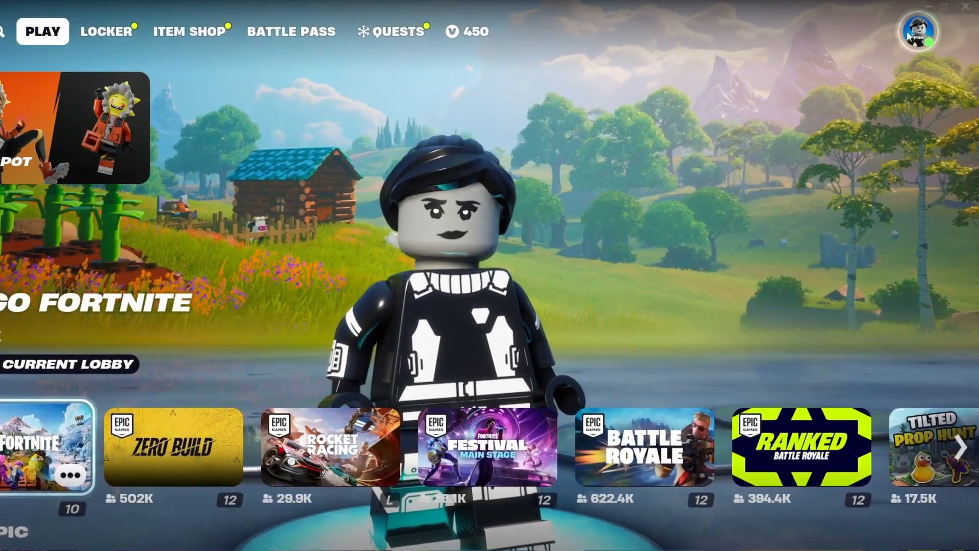
# Step: Show the Social panel of friends and parties from the lobby's profile avatar
pyautogui.click(921, 29)
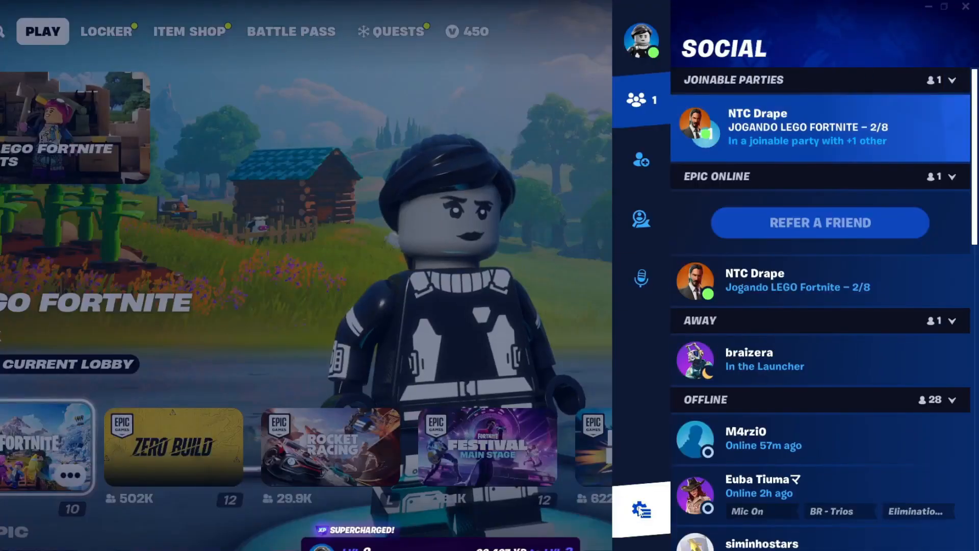
# Step: In Video settings, set Rendering Mode to DirectX 11 and apply the change
pyautogui.click(641, 509)
pyautogui.click(885, 134)
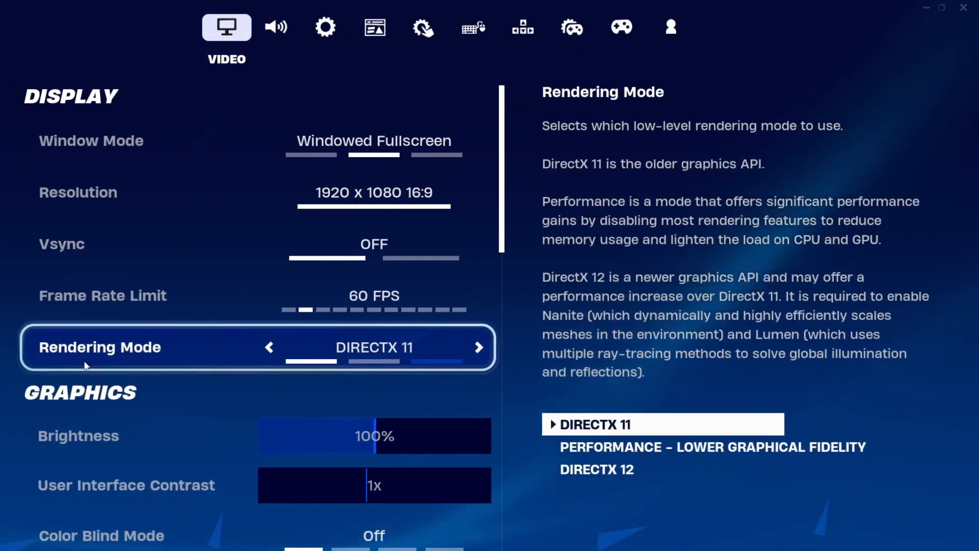
pyautogui.click(476, 347)
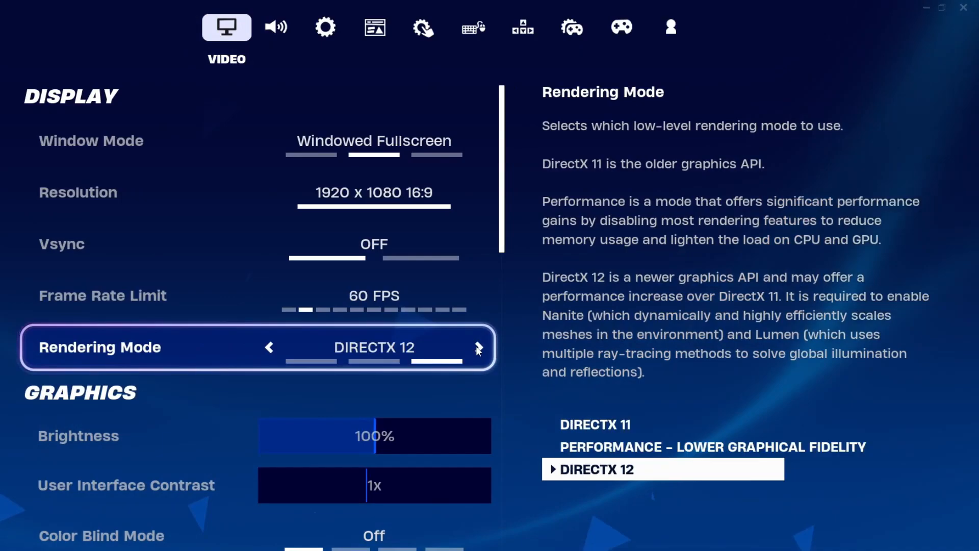
pyautogui.click(269, 348)
pyautogui.click(269, 348)
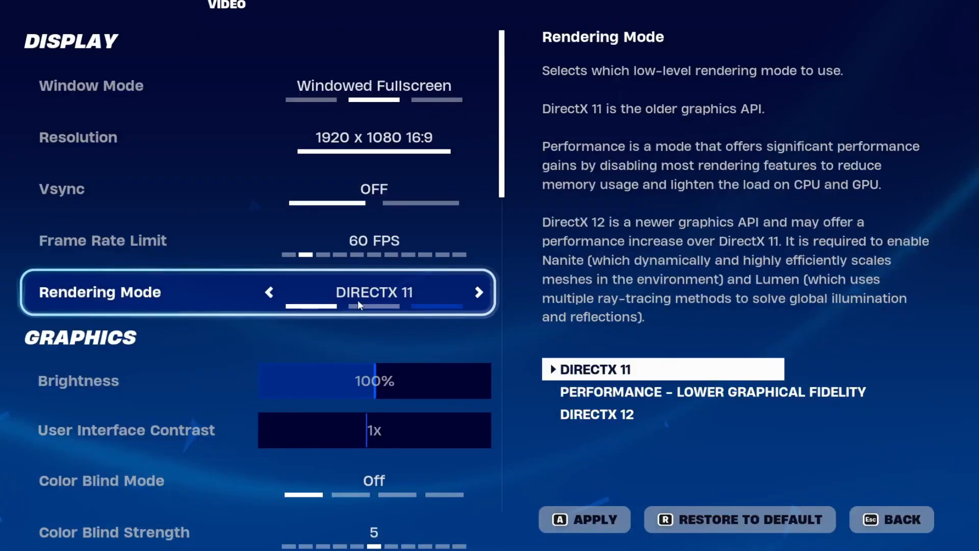
pyautogui.click(595, 518)
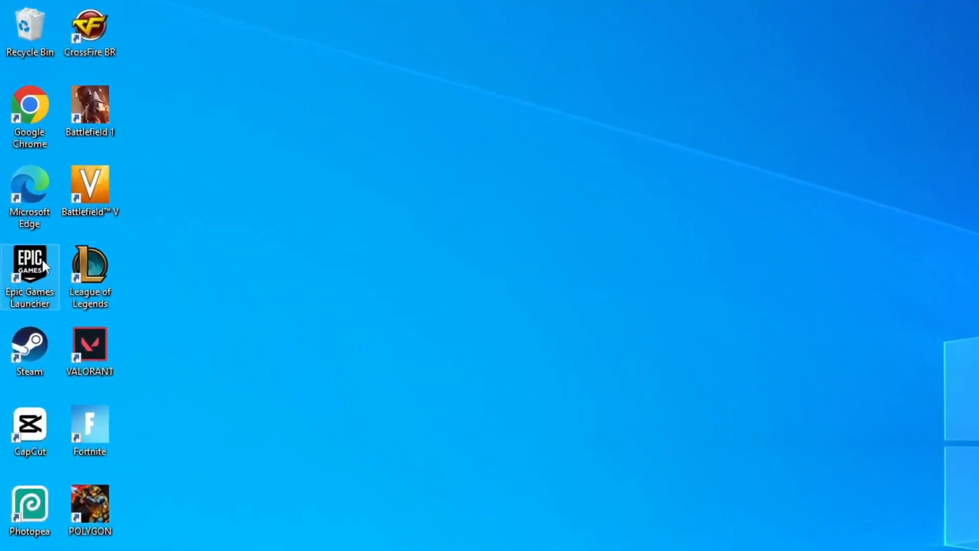
# Step: Launch the Epic Games Launcher from its desktop icon with Run as administrator
pyautogui.rightClick(39, 262)
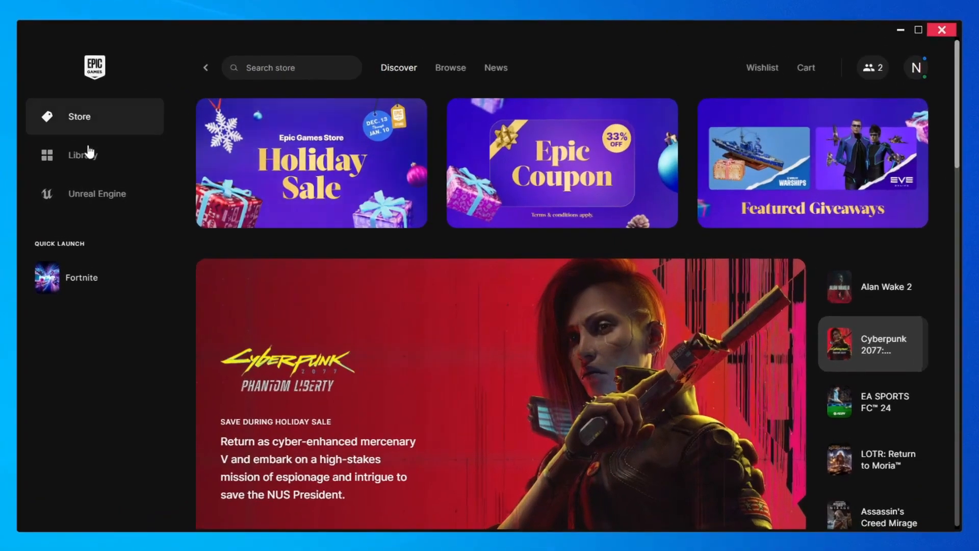
# Step: From the Library, reach Fortnite's Manage installation settings via its options list
pyautogui.click(99, 168)
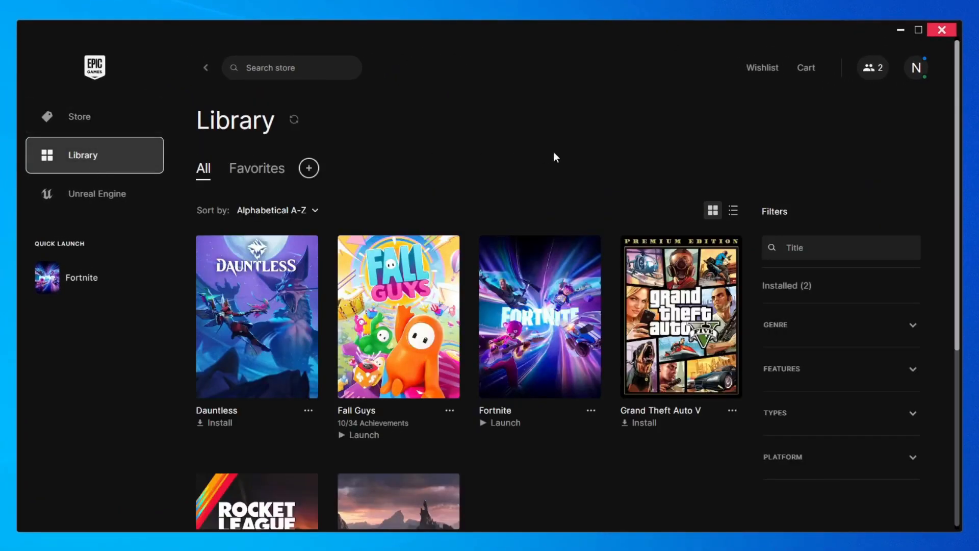
pyautogui.click(591, 412)
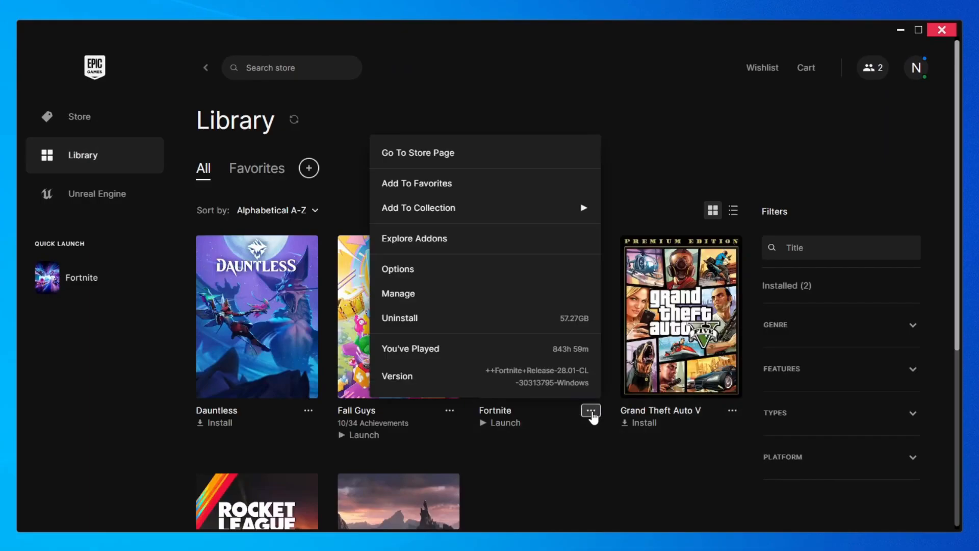
pyautogui.click(507, 294)
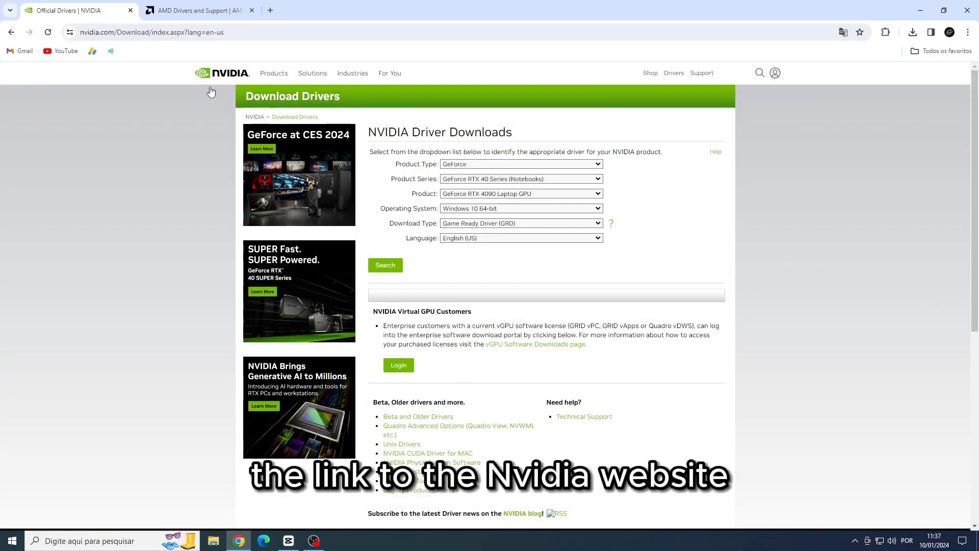
# Step: Bring the AMD Drivers and Support page forward in place of NVIDIA's downloads
pyautogui.click(201, 9)
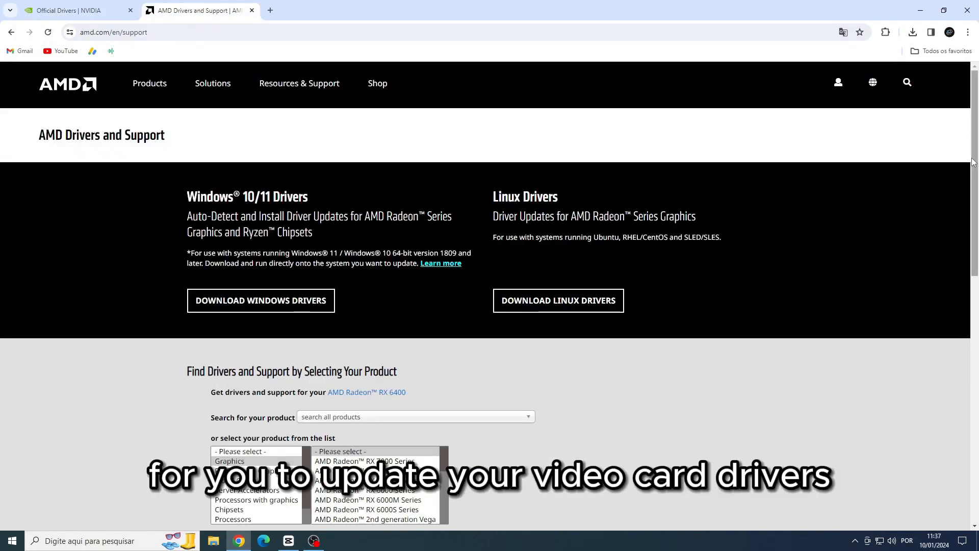
pyautogui.scroll(-1, 976, 186)
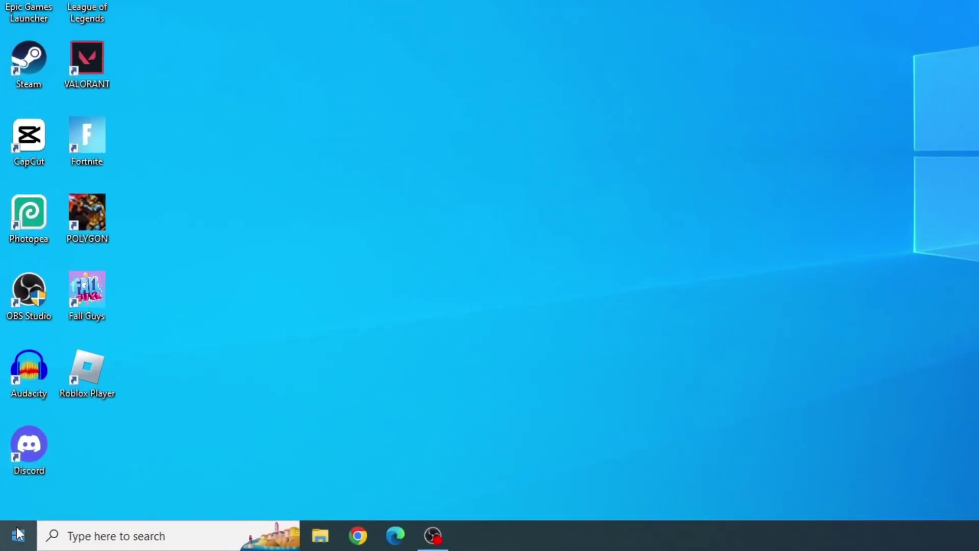
# Step: Reveal the Start menu power choices Sleep, Shut down and Restart
pyautogui.click(18, 534)
pyautogui.click(19, 502)
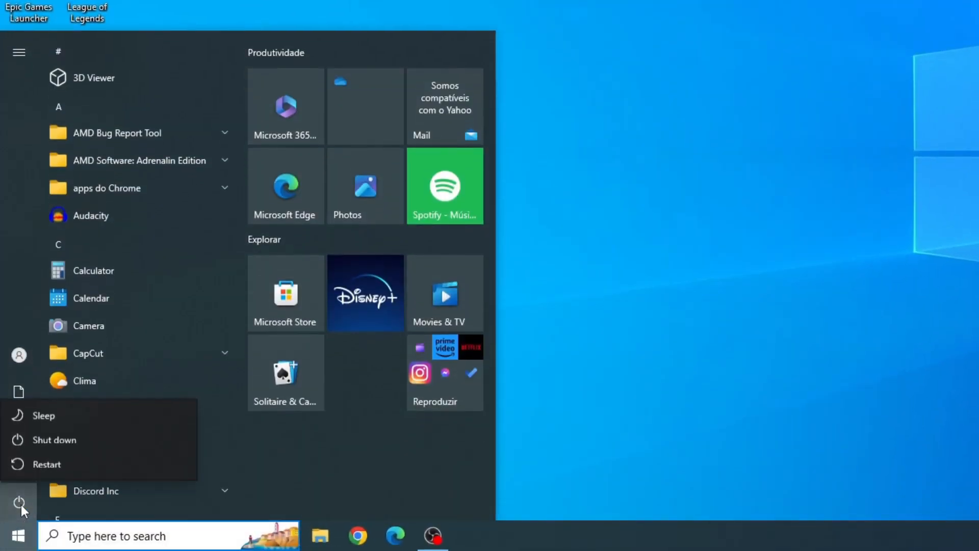